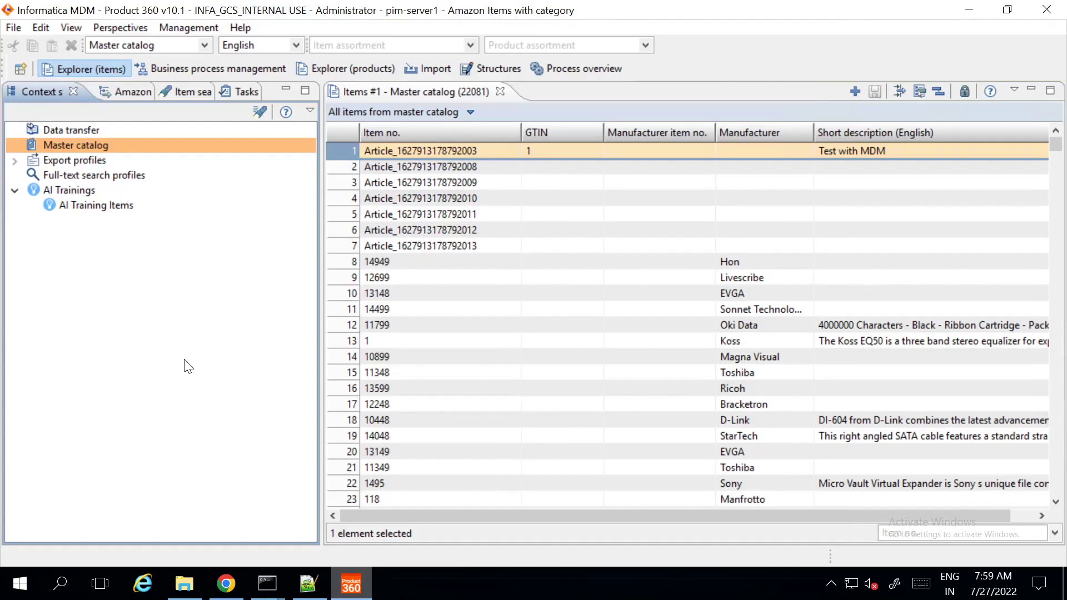
- Start a training run for the AI Training Items profile under AI Trainings
right_click(108, 207)
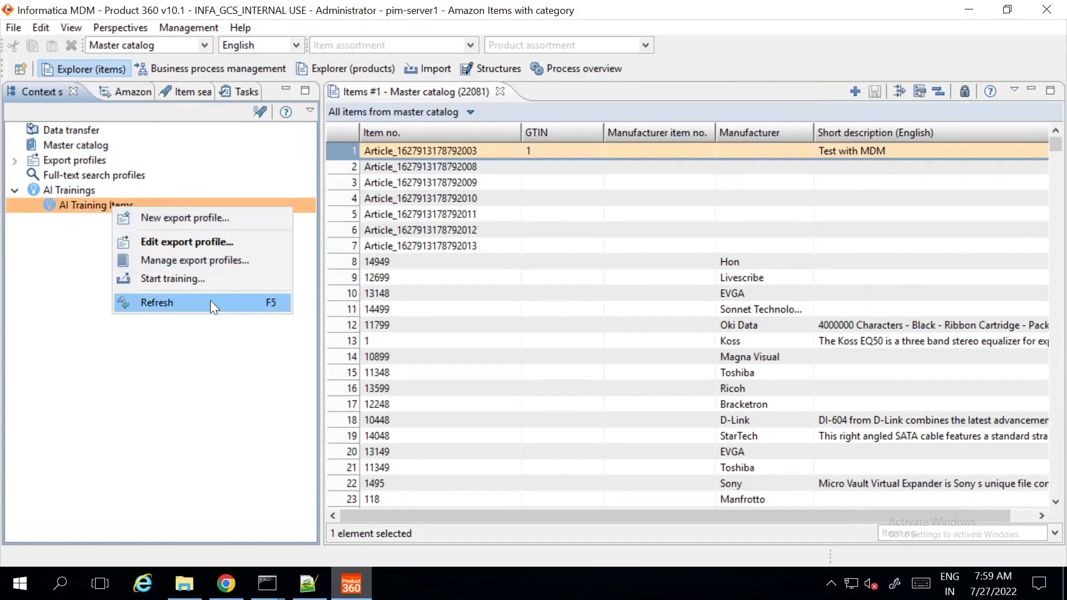
left_click(211, 279)
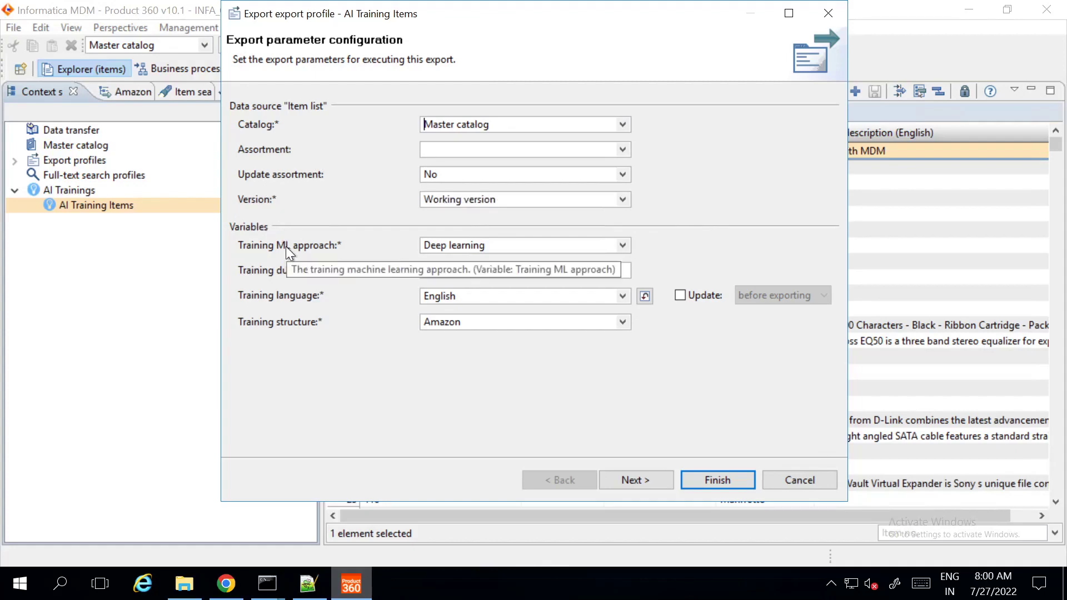
- Keep Deep learning as the ML approach and continue to the output destination settings
mouse_move(292, 270)
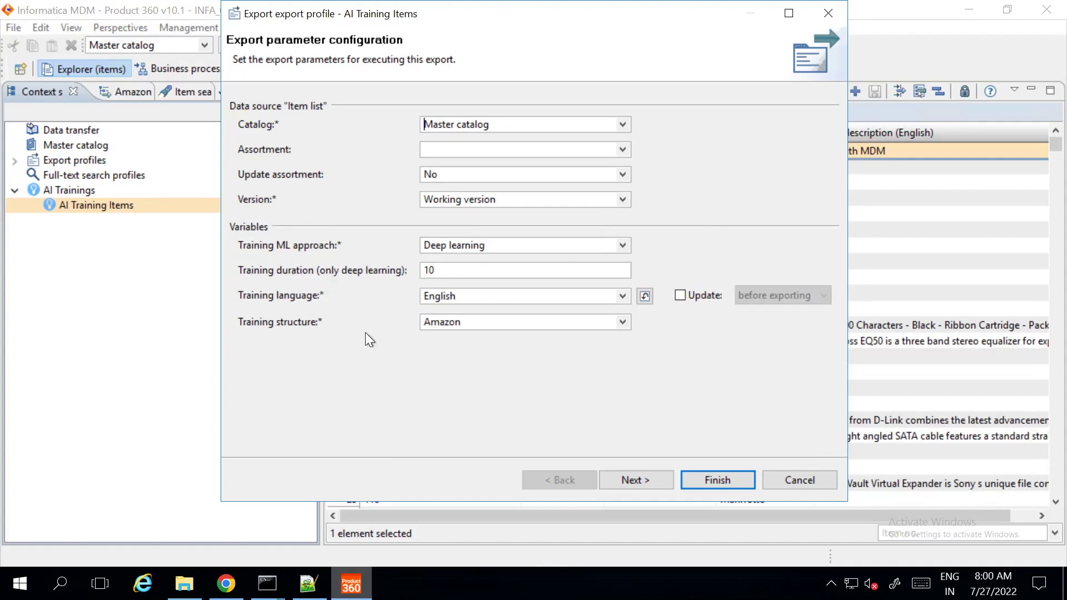
left_click(624, 249)
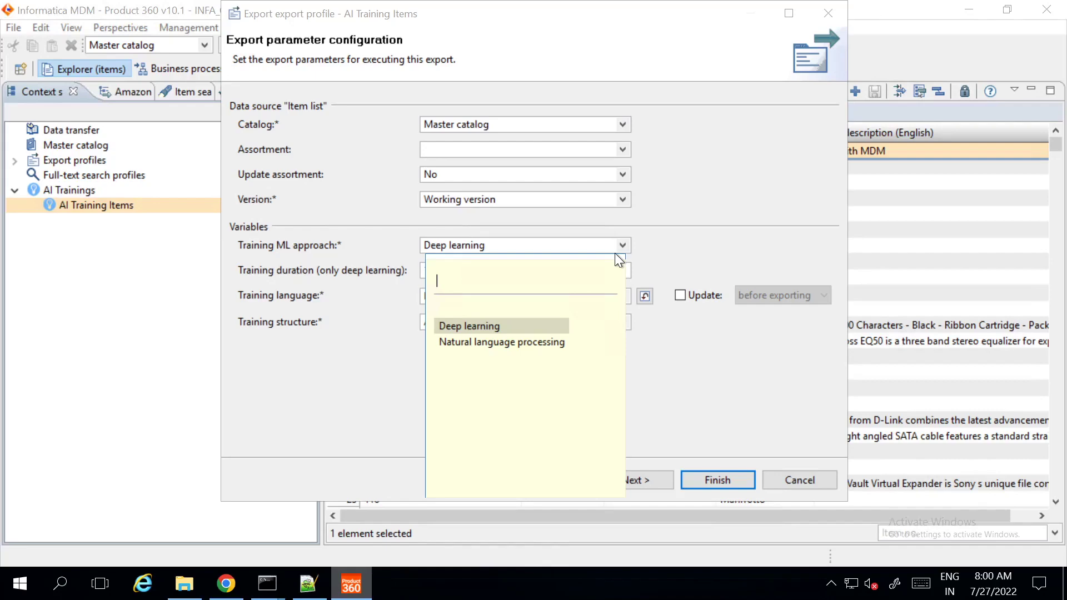
left_click(645, 362)
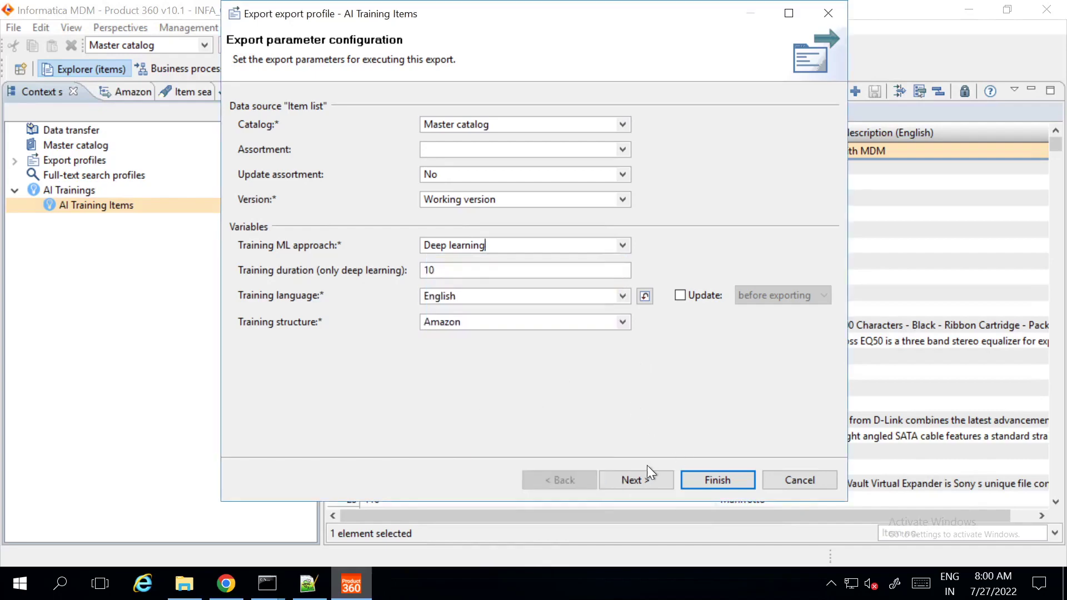
left_click(648, 479)
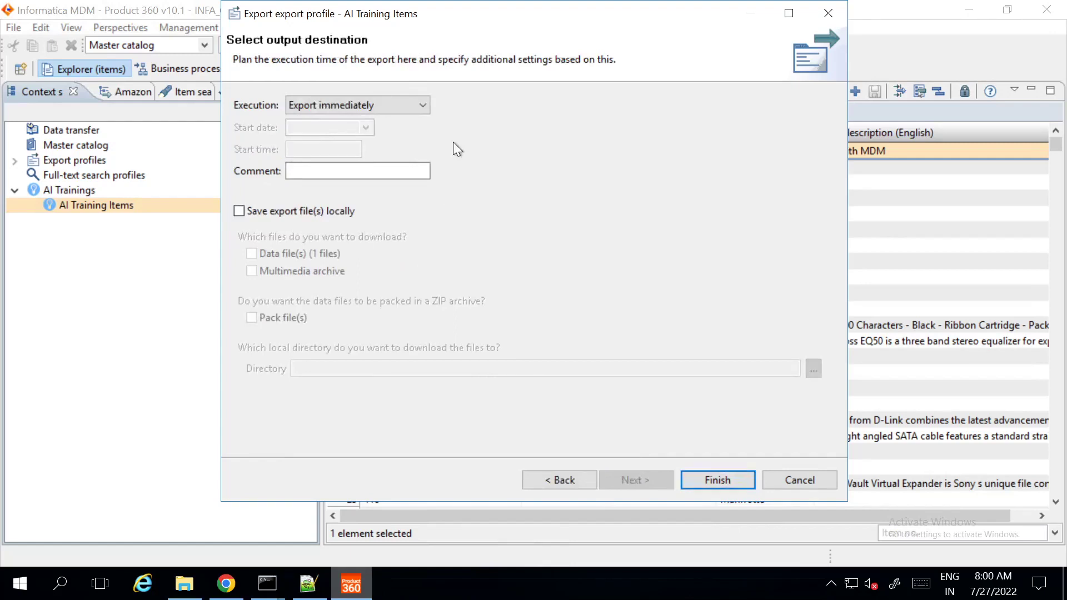
- Leave execution set to run immediately, then cancel the training export
left_click(410, 105)
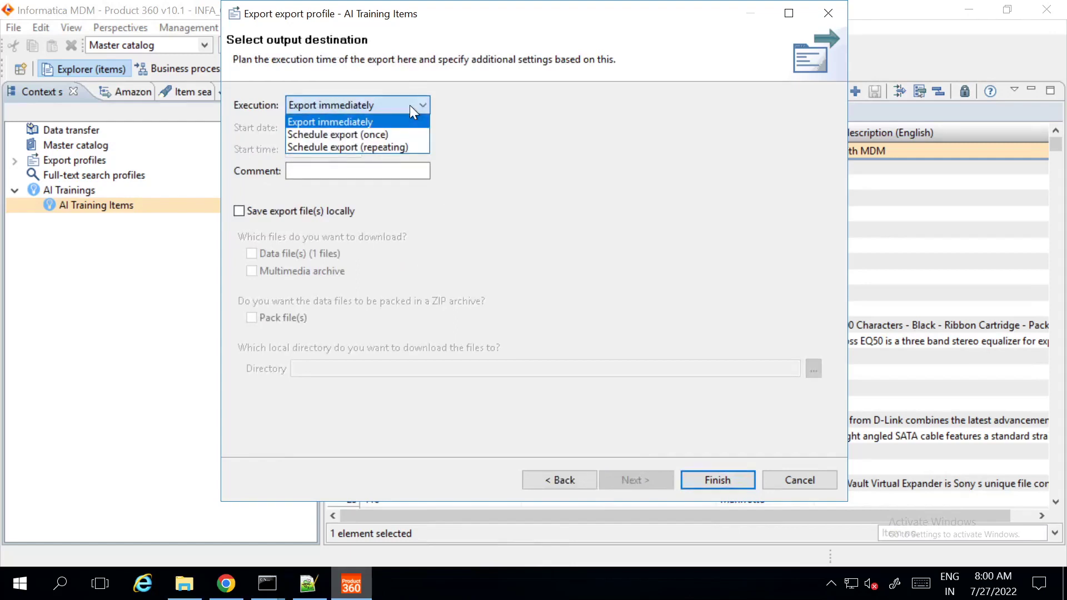
left_click(562, 217)
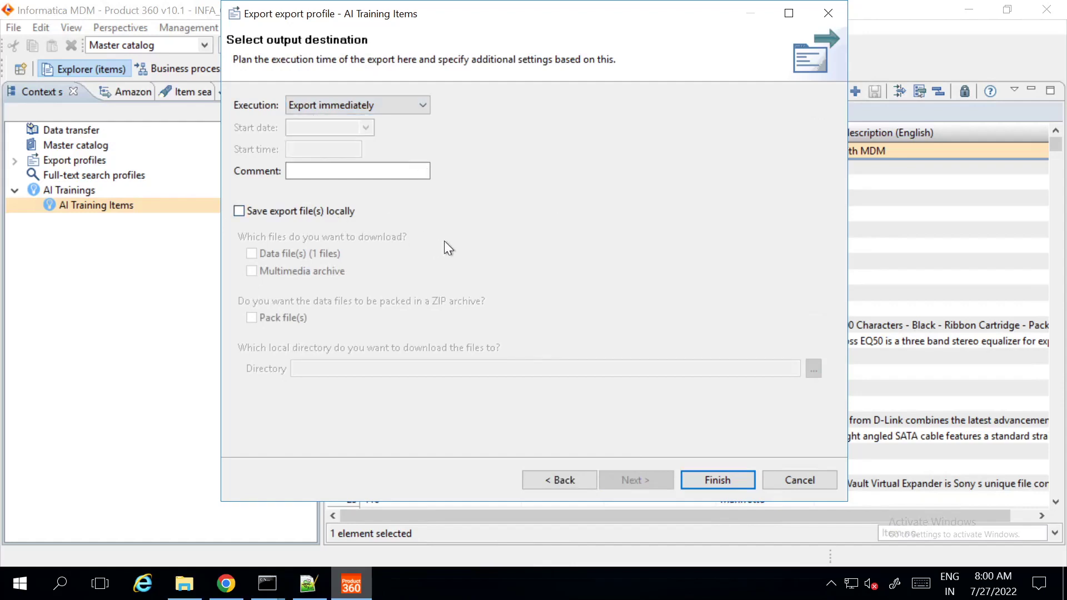
left_click(795, 482)
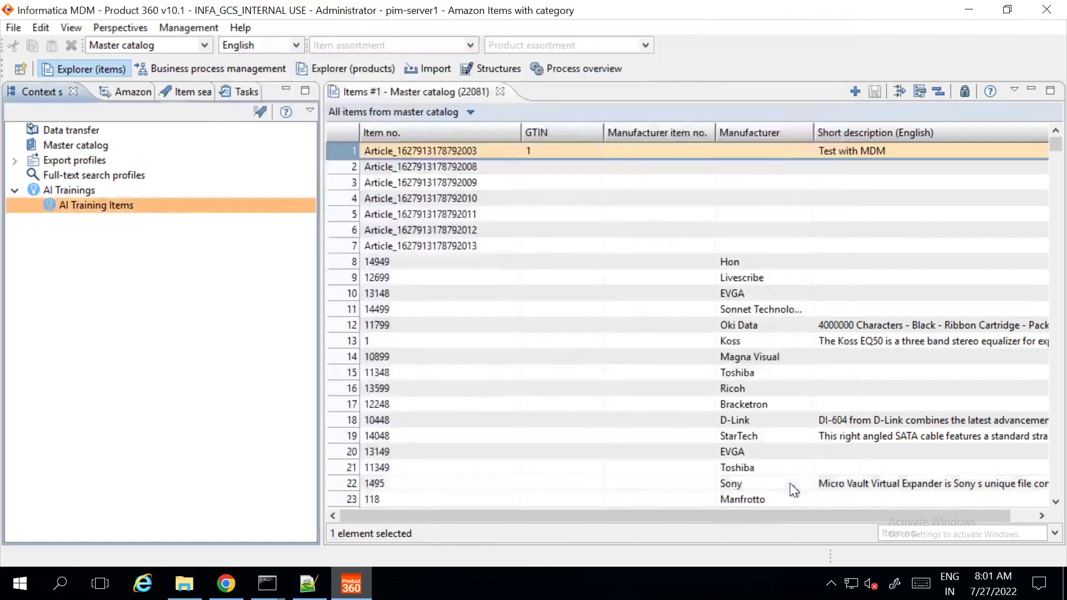
- Review the AI Training Items log in the process overview, then check and close the CLAIRE models list
left_click(556, 69)
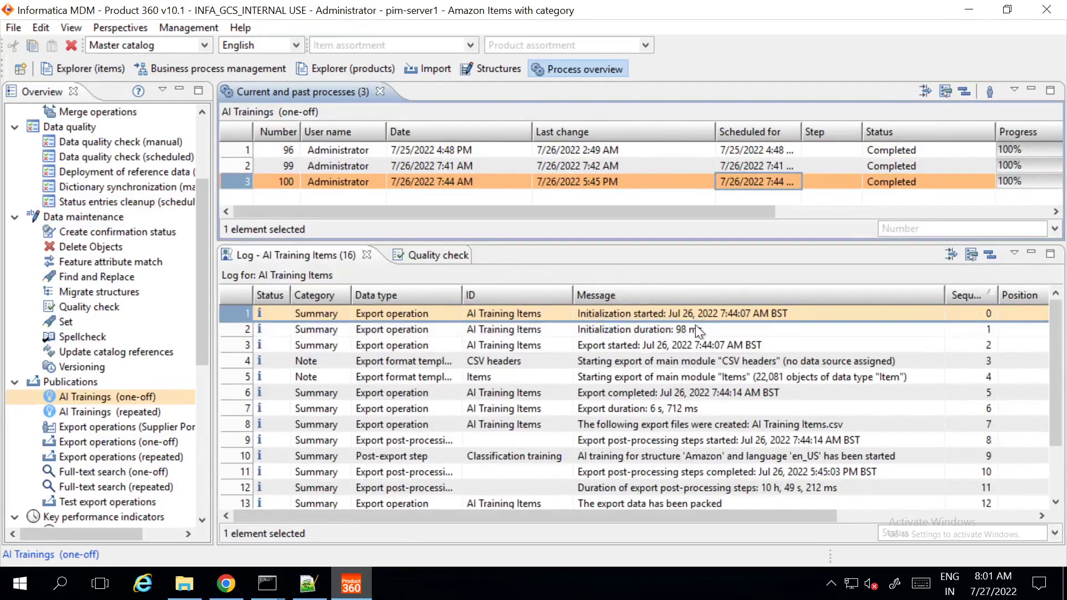
scroll(730, 312, "down", 2)
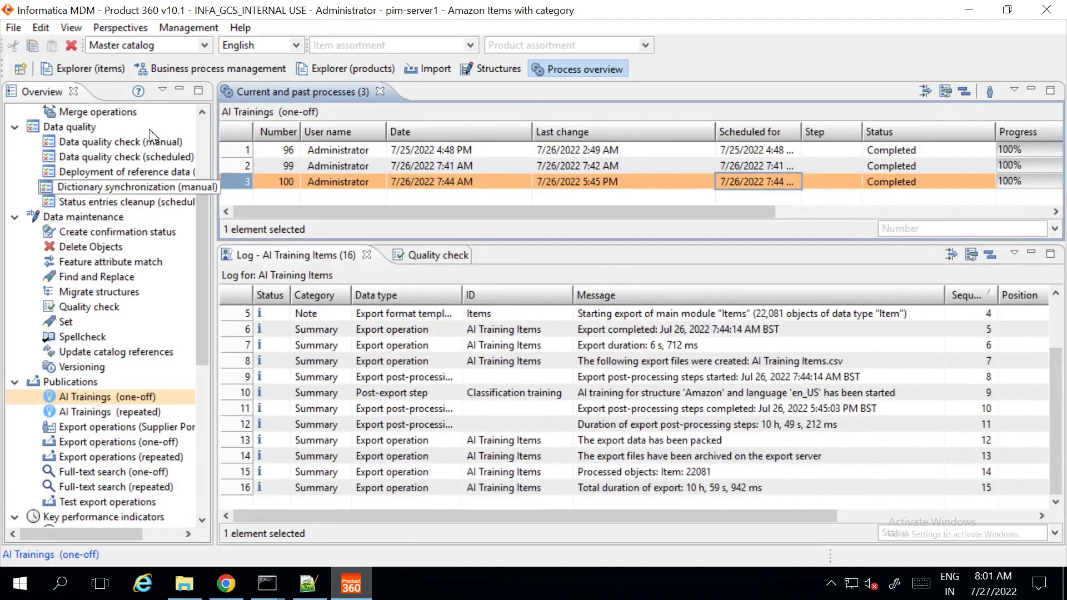
left_click(190, 28)
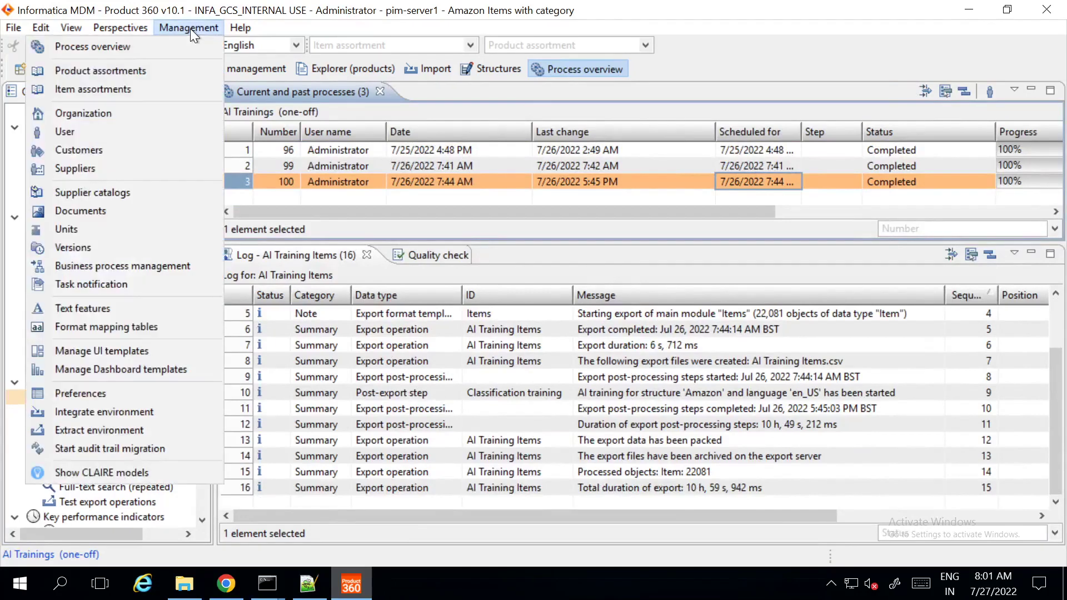
left_click(179, 480)
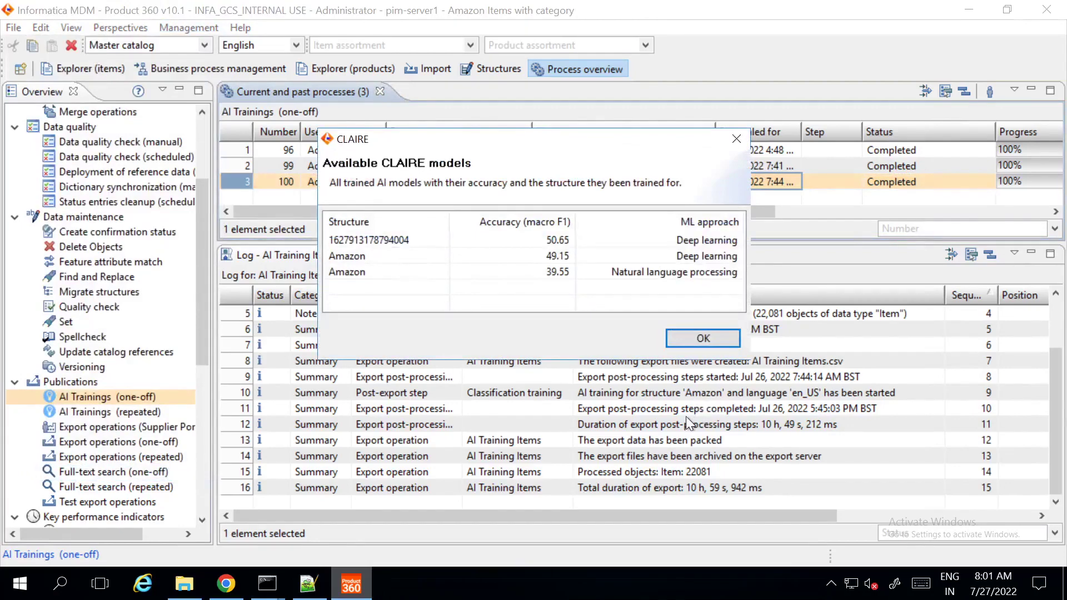
left_click(702, 339)
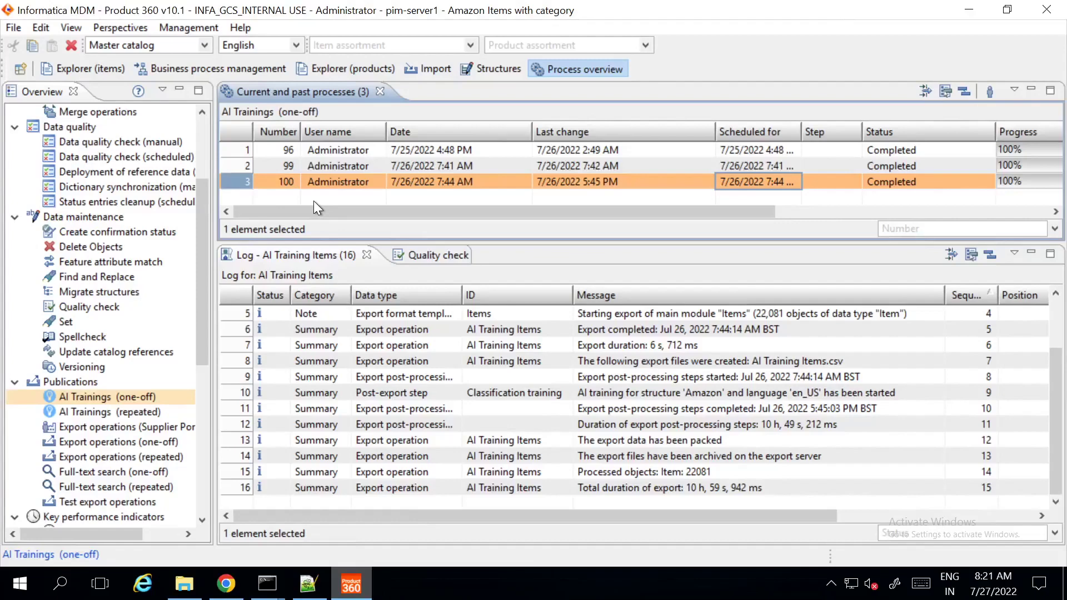
- Import the Classification with Claire - Deeplearning template file into the UI template manager
left_click(138, 28)
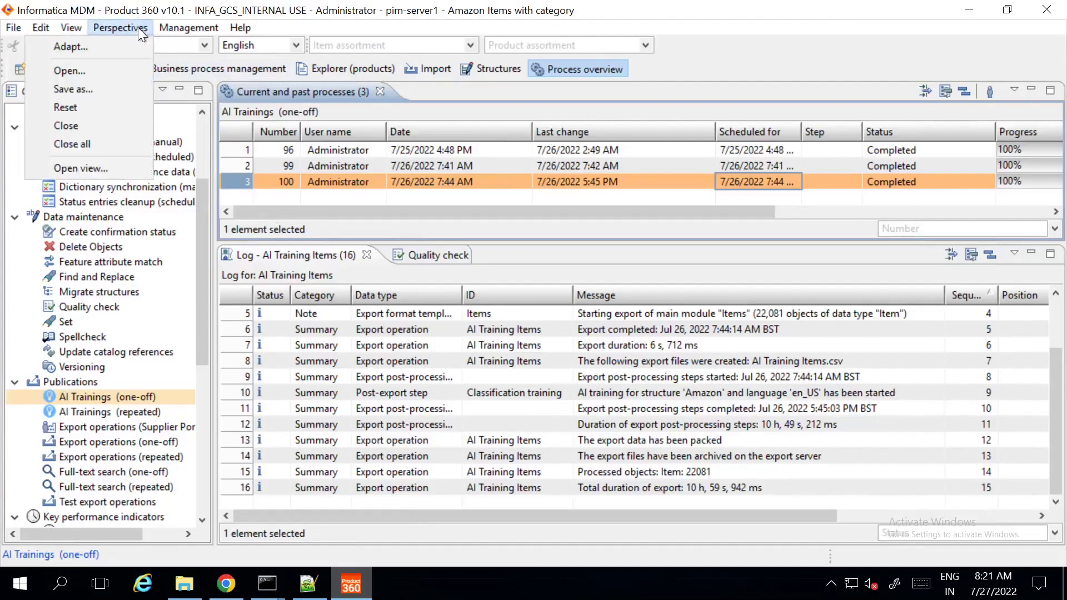
mouse_move(158, 29)
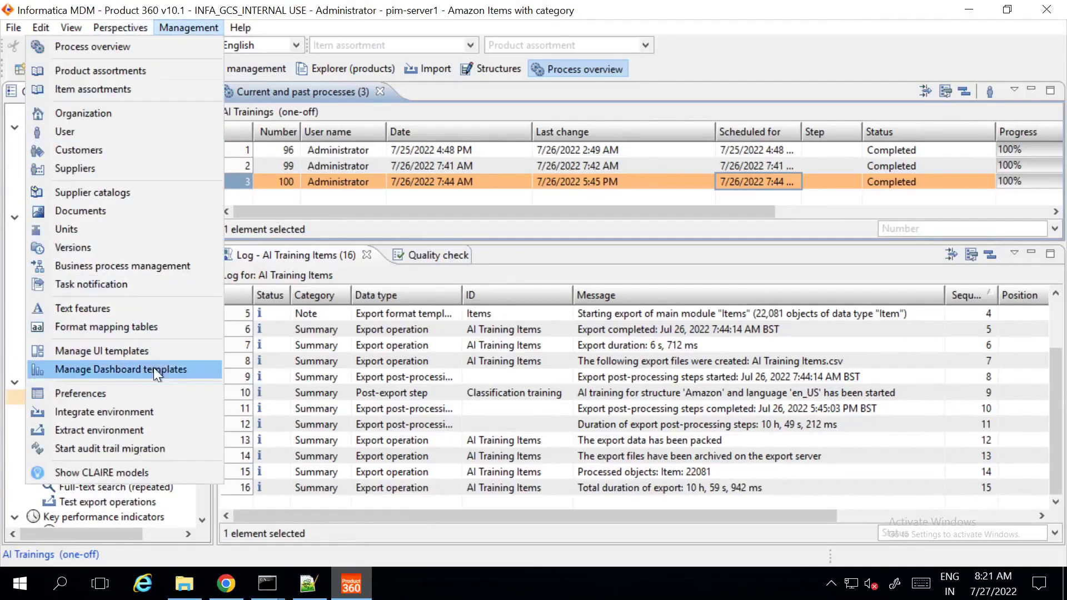
left_click(151, 350)
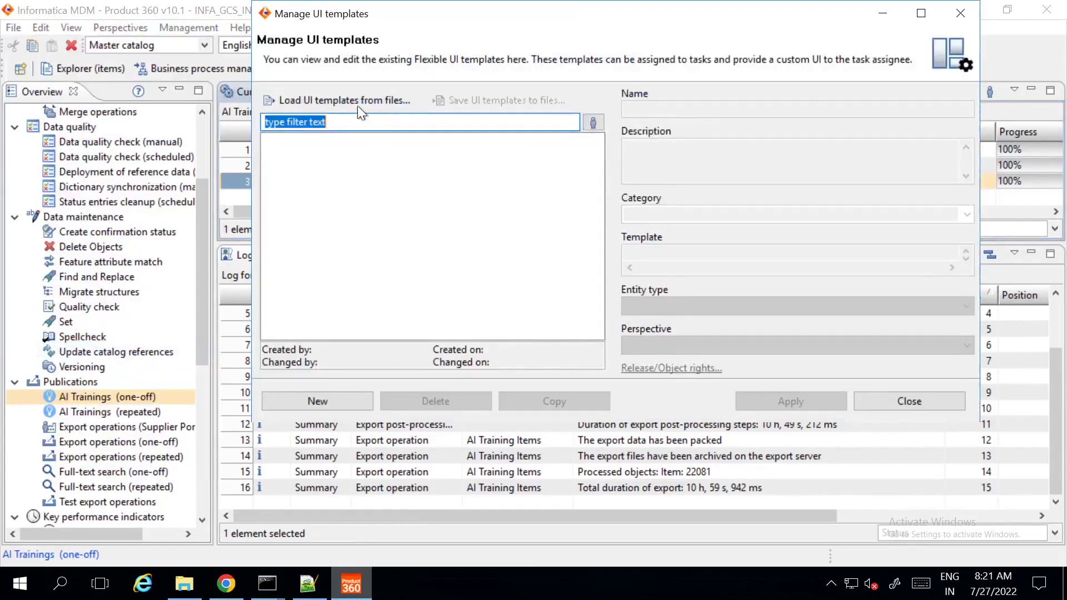
left_click(370, 99)
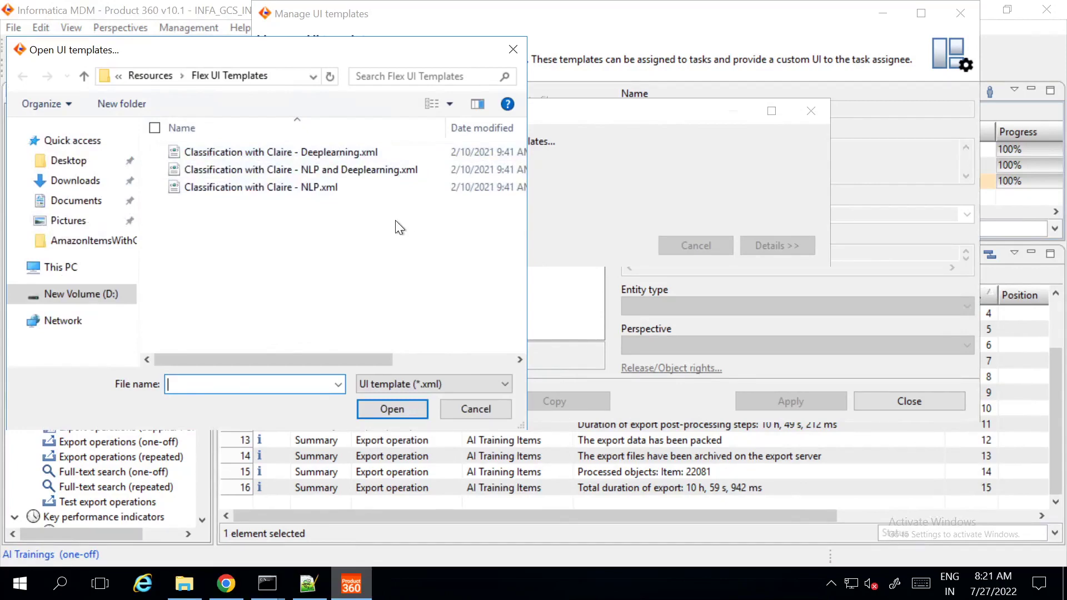
double_click(363, 153)
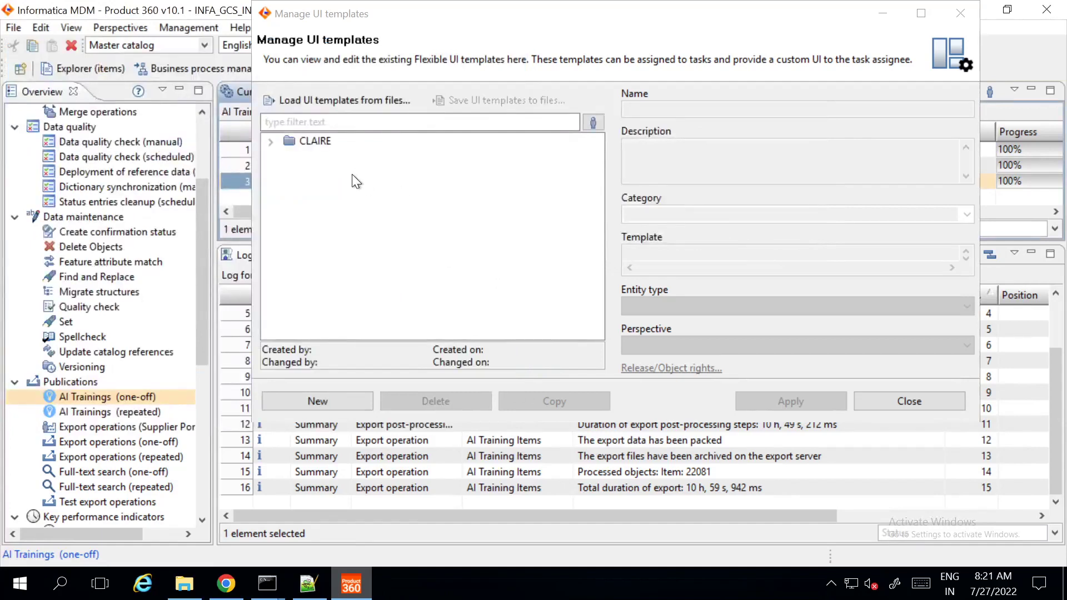
- Set the Deeplearning template's perspective to Explorer (items), apply it, and close the manager
left_click(274, 142)
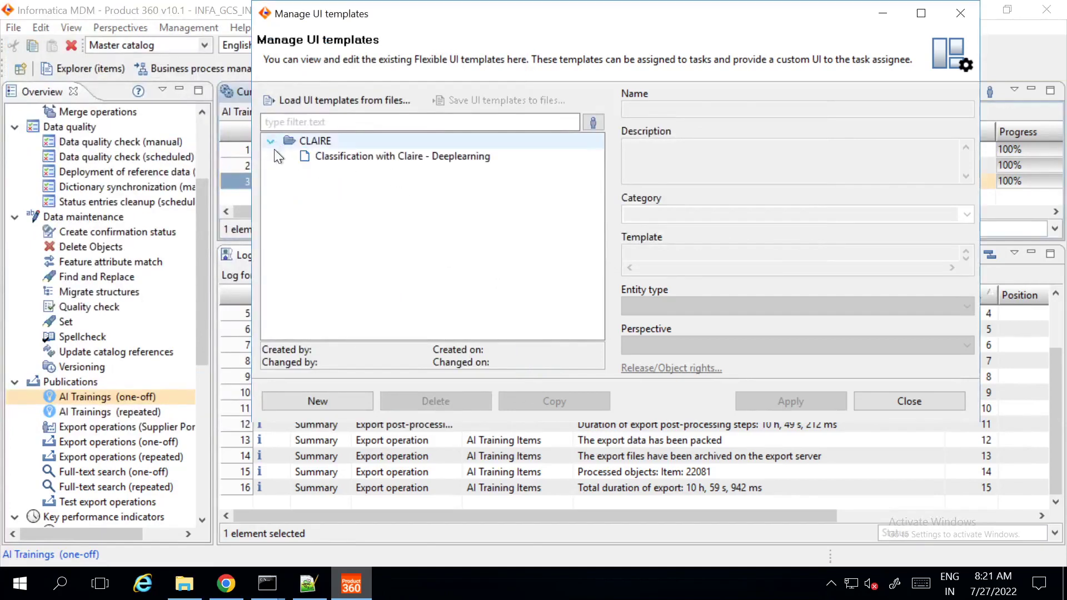
left_click(409, 156)
left_click(910, 345)
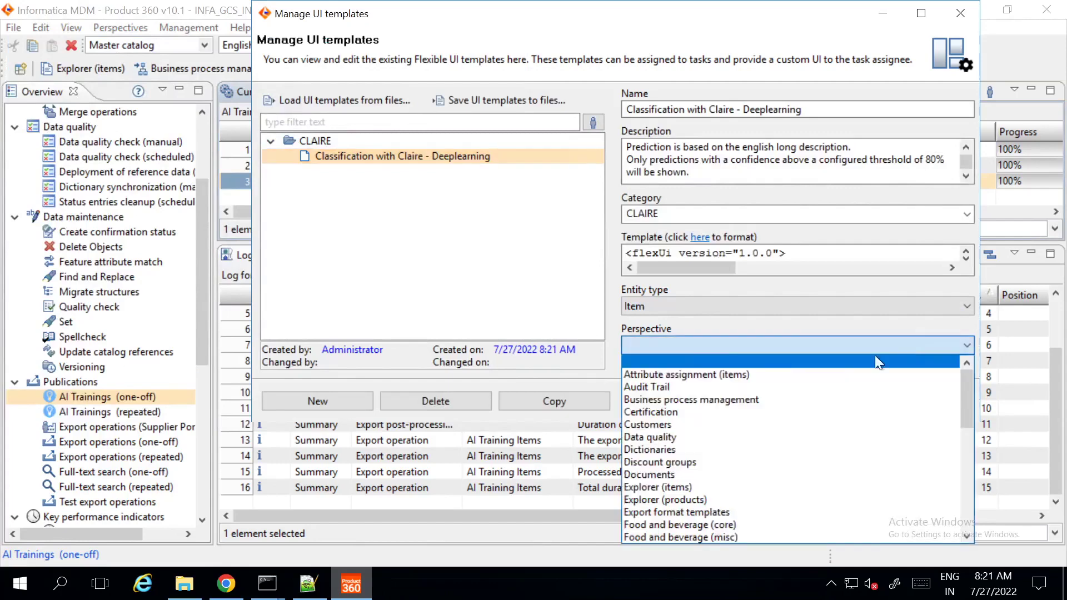
left_click(685, 476)
left_click(740, 346)
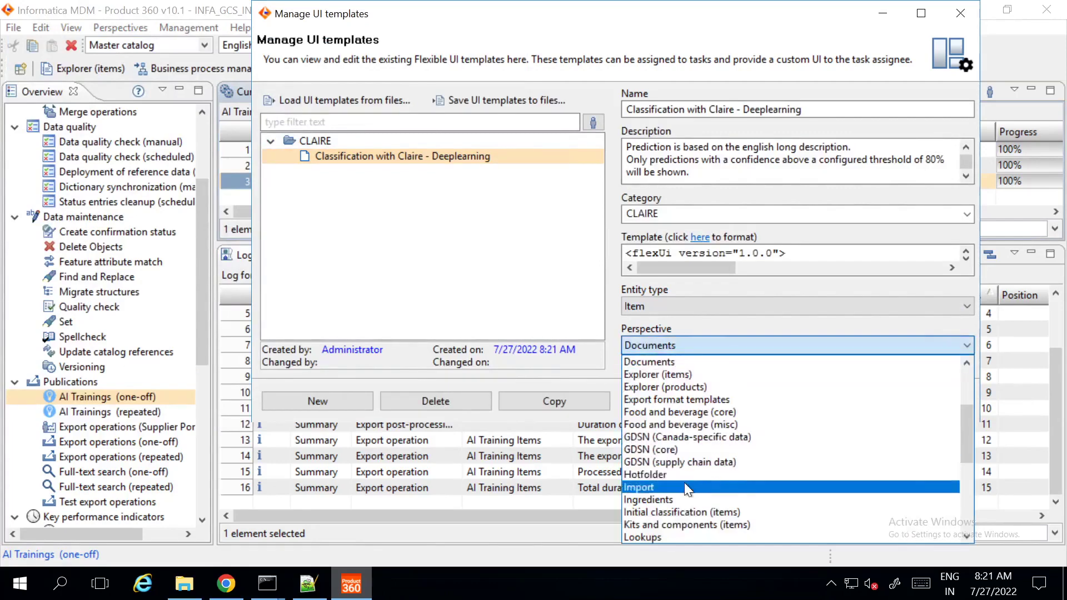
left_click(672, 375)
left_click(795, 406)
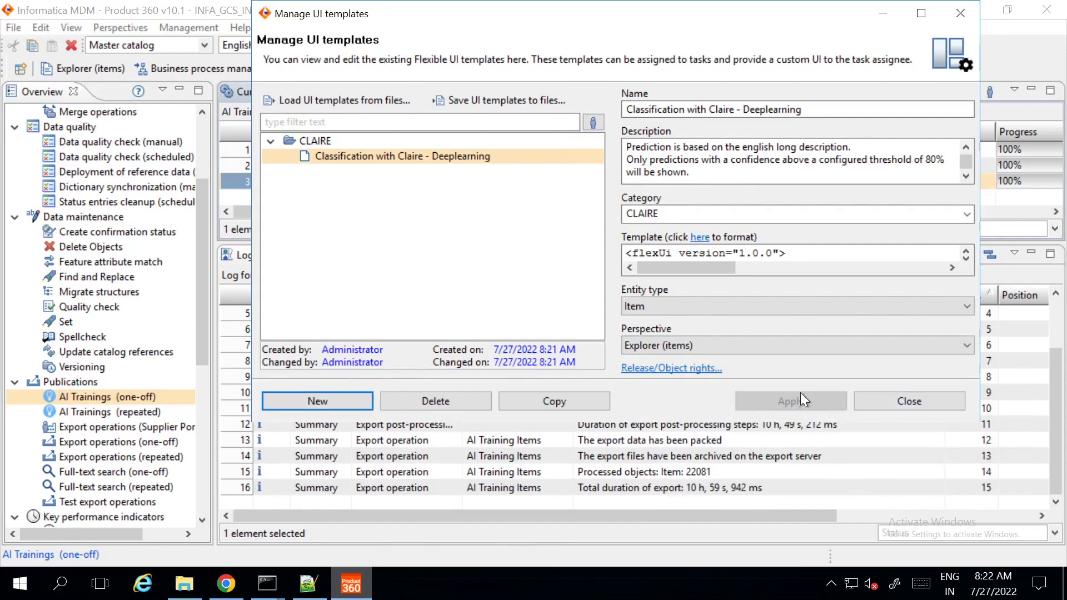
left_click(865, 398)
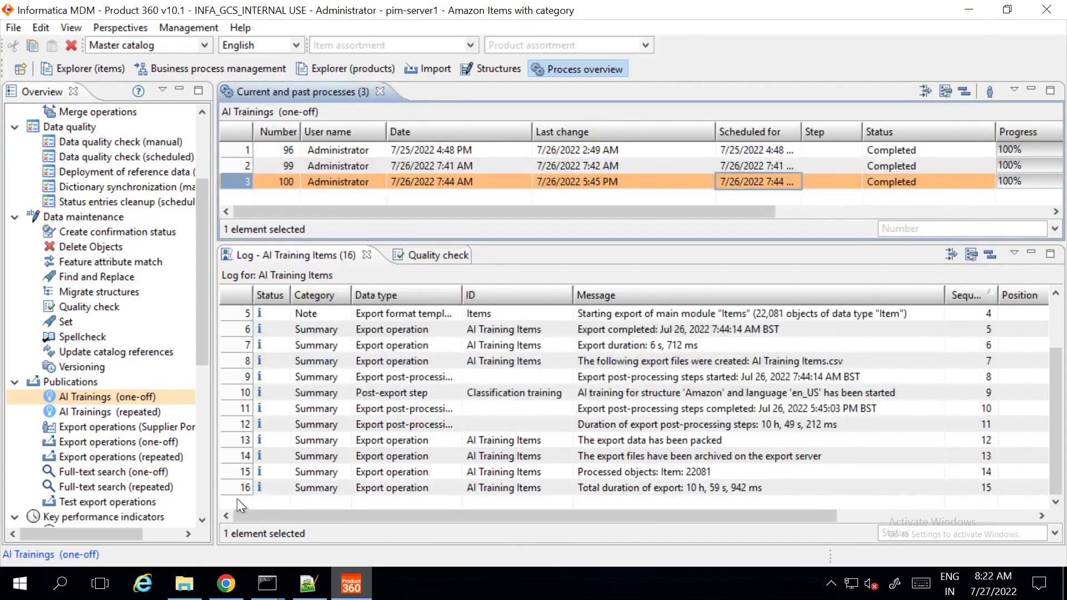
- In the web client, search Master catalog items and select the first result
left_click(225, 584)
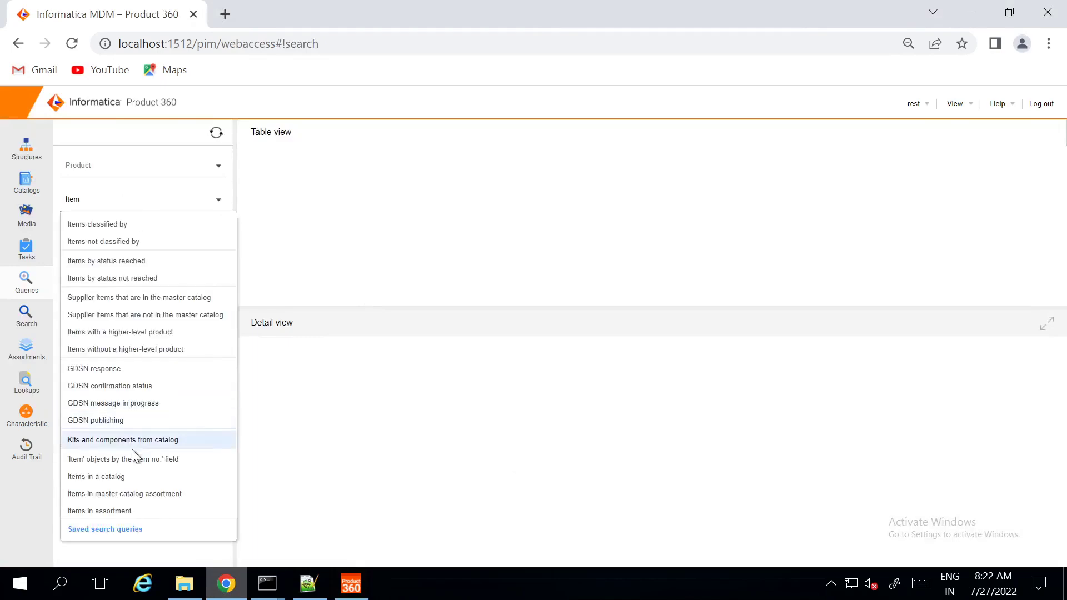
left_click(119, 477)
left_click(153, 448)
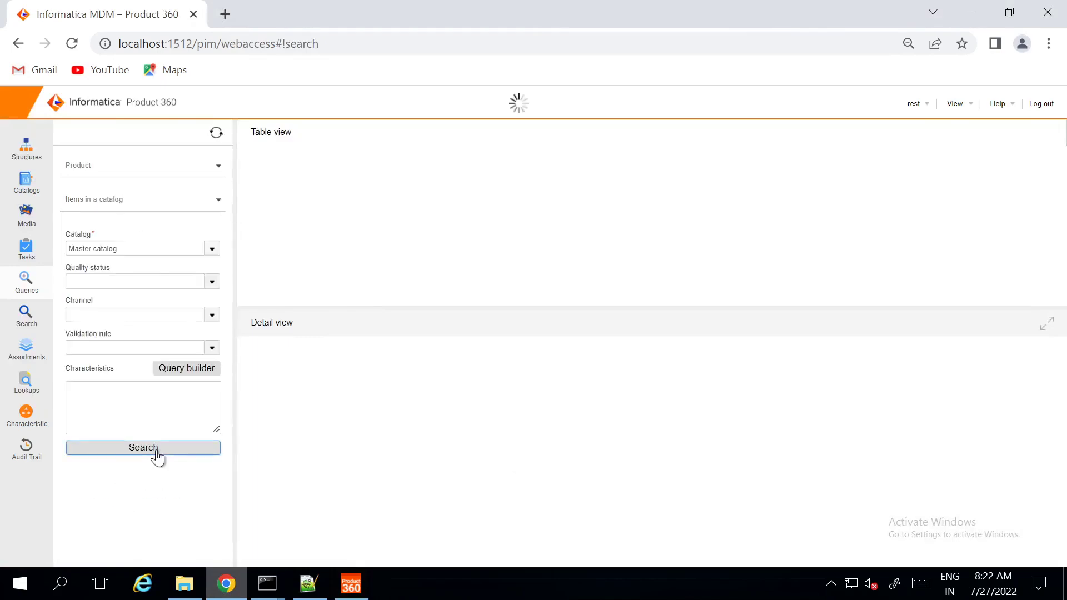
left_click(336, 189)
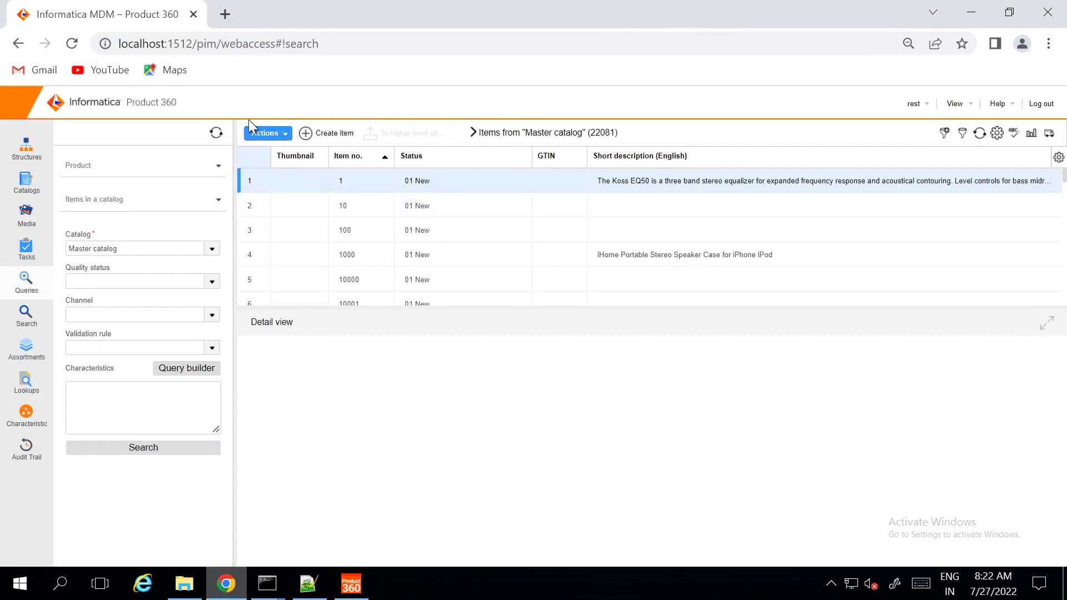
- Open the Classification with Claire - Deeplearning Flex UI for all elements
left_click(268, 136)
mouse_move(328, 512)
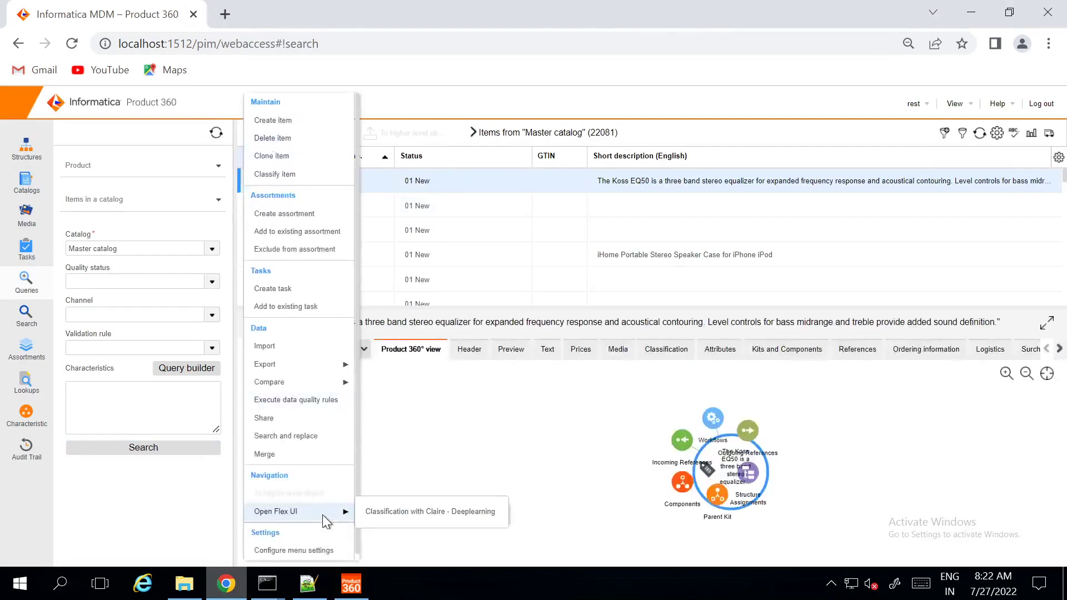
left_click(365, 505)
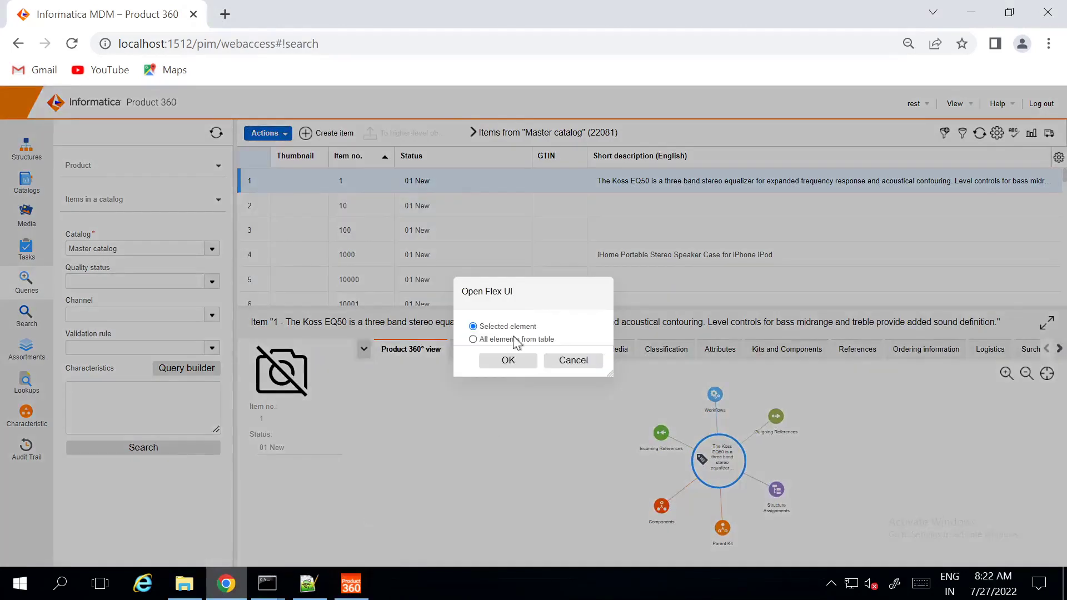
left_click(514, 340)
left_click(508, 361)
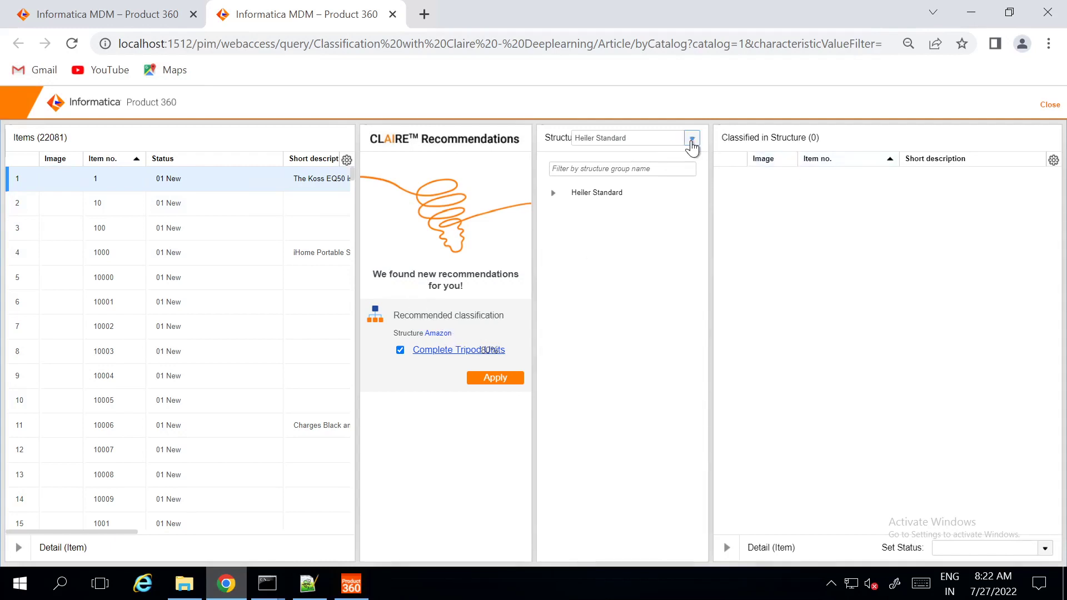
- Switch the structure to Amazon and apply the recommended Complete Tripod Units classification to item 1
left_click(692, 139)
left_click(589, 157)
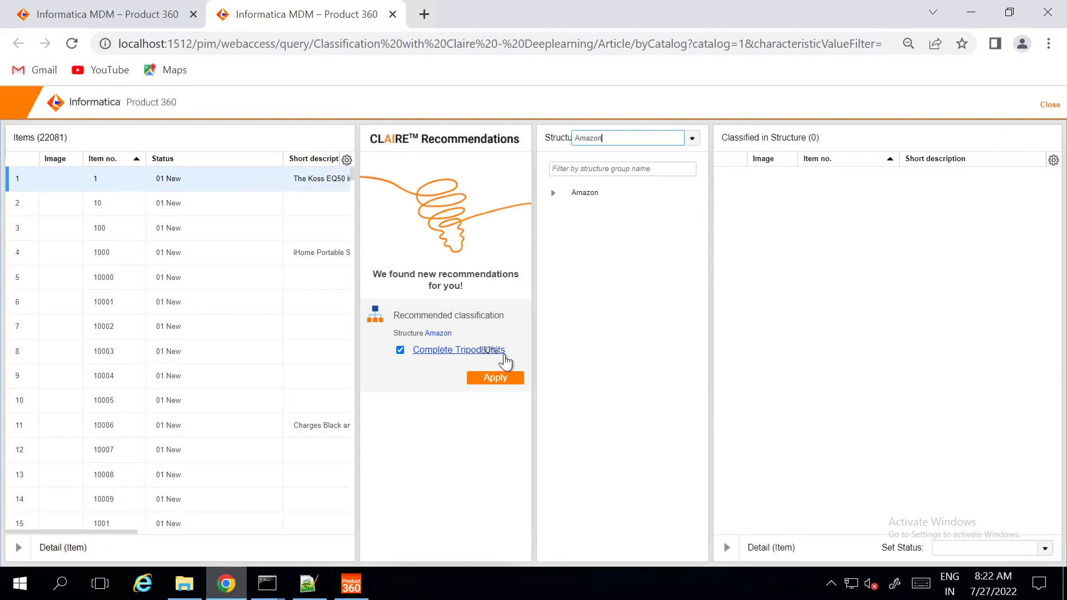
left_click(501, 377)
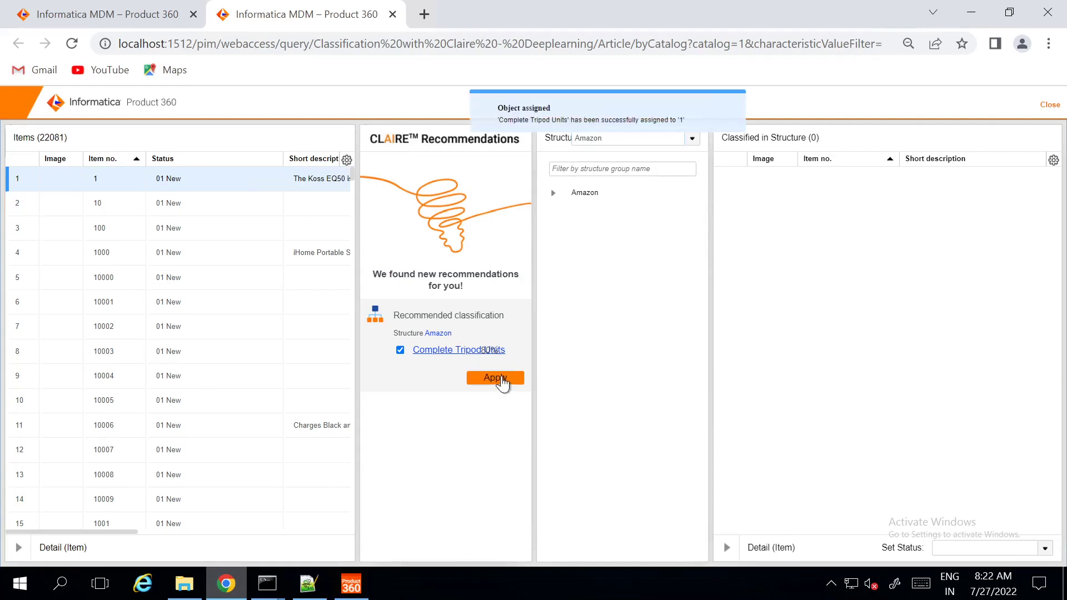